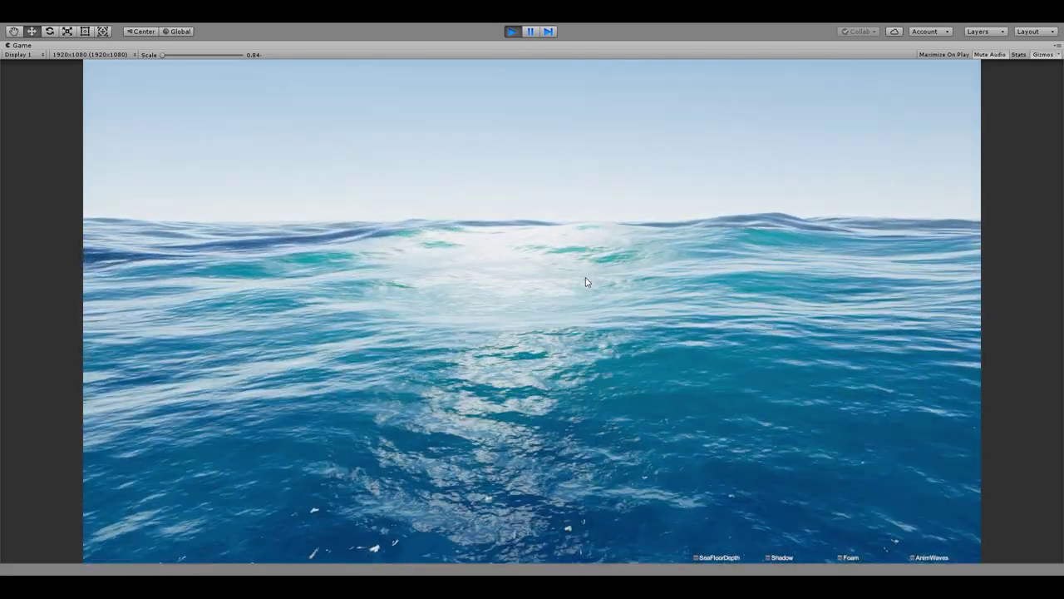
# Explore the Crest ocean with the game camera, from open waves and underwater to the shallow water by the island.
pyautogui.moveTo(585, 278)
pyautogui.mouseDown()
pyautogui.moveTo(943, 272)
pyautogui.moveTo(594, 273)
pyautogui.mouseUp()
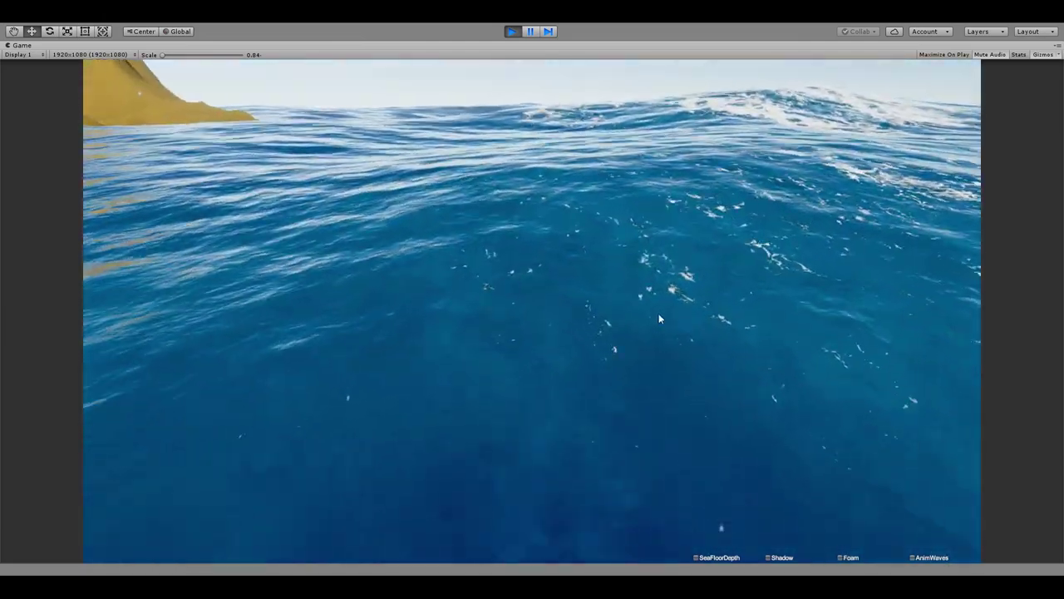
pyautogui.moveTo(648, 307); pyautogui.dragTo(416, 357)
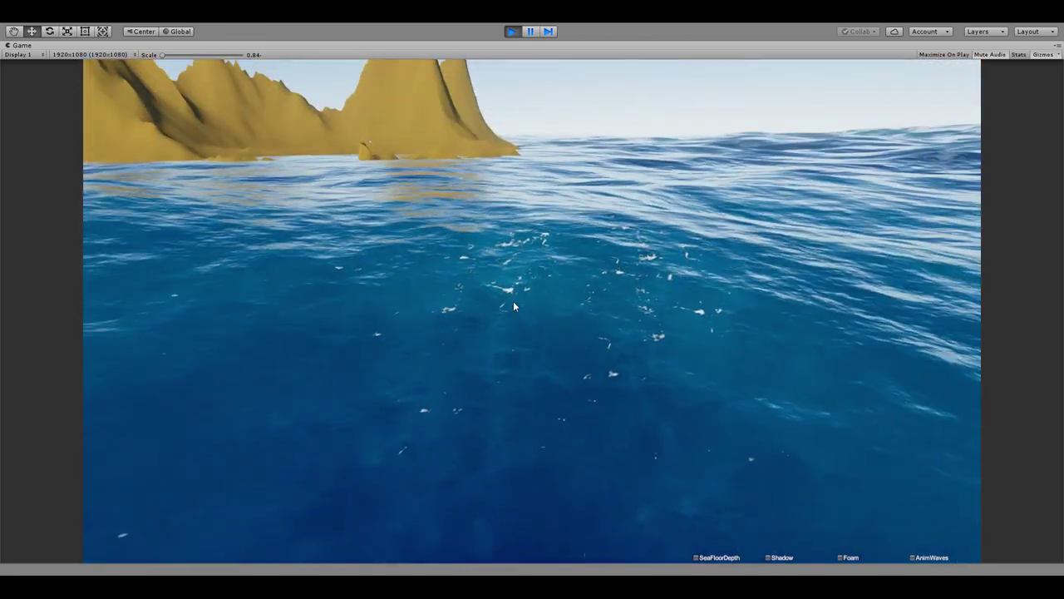
pyautogui.moveTo(401, 366); pyautogui.dragTo(408, 282)
pyautogui.moveTo(607, 288); pyautogui.dragTo(1, 308)
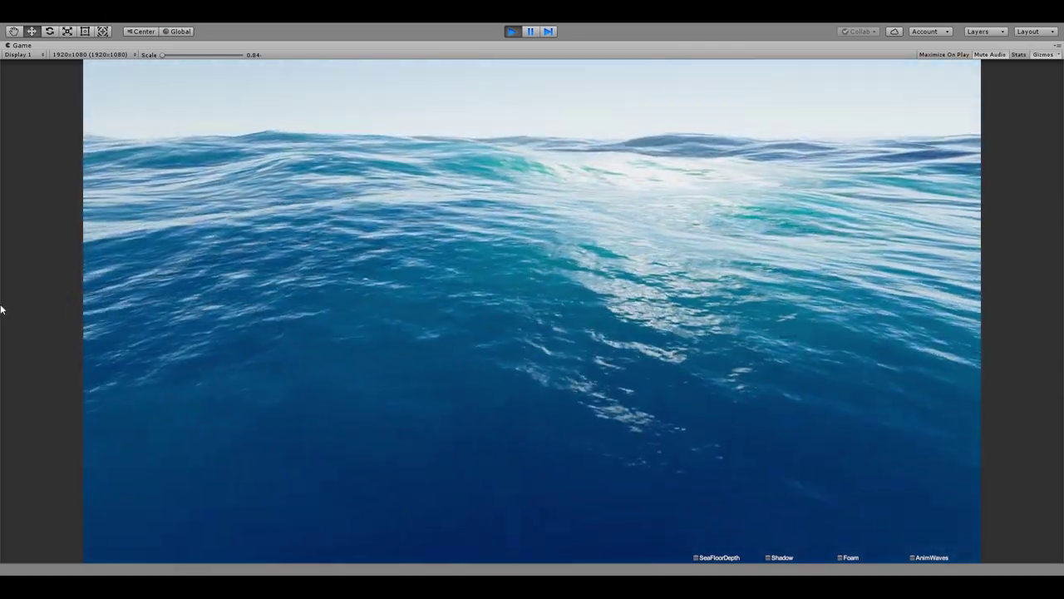
pyautogui.moveTo(468, 244); pyautogui.dragTo(854, 184)
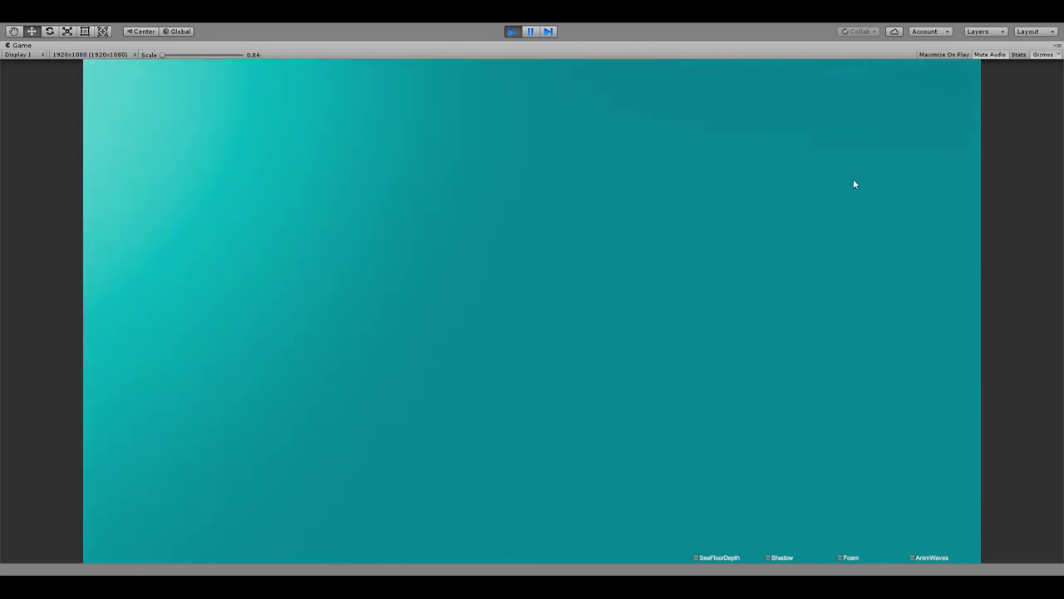
pyautogui.moveTo(785, 246); pyautogui.dragTo(556, 356)
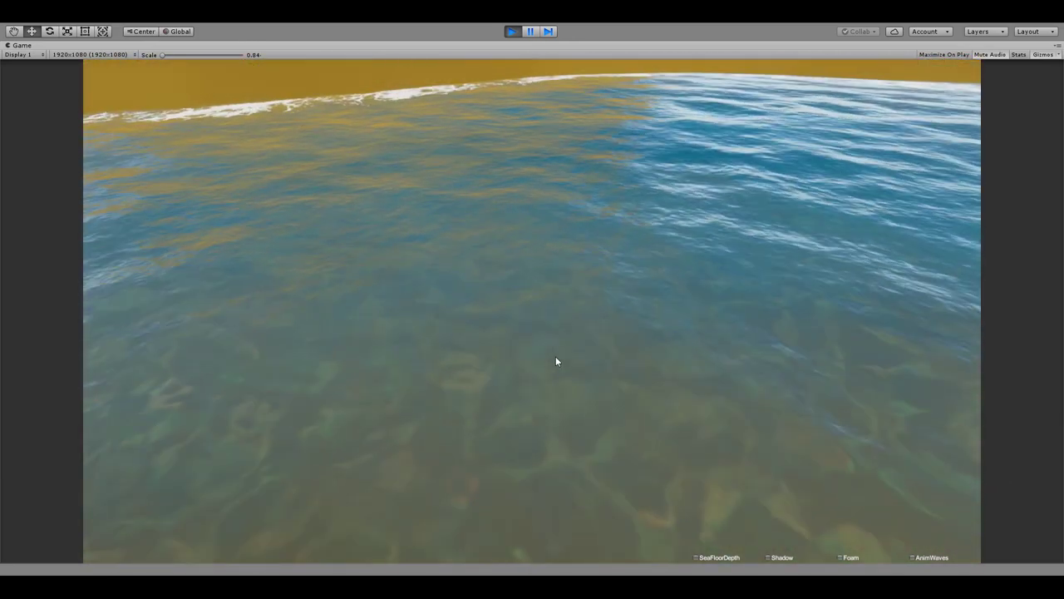
# Restore the full editor layout, add a cube in the shallow water at height Y 3.6, and show the game view.
pyautogui.hotkey('shift', 'space')
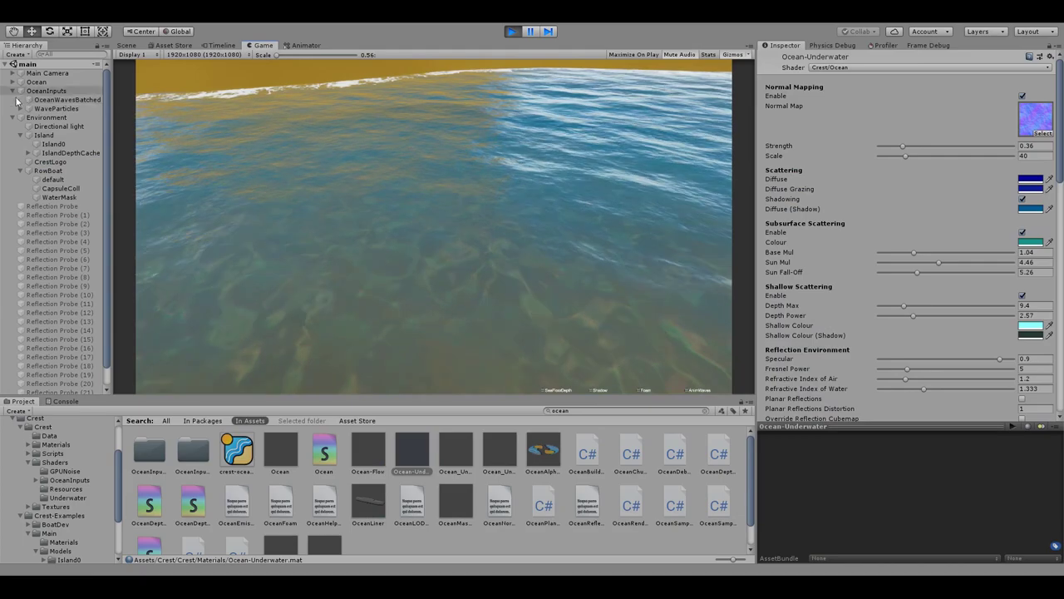
pyautogui.click(42, 364)
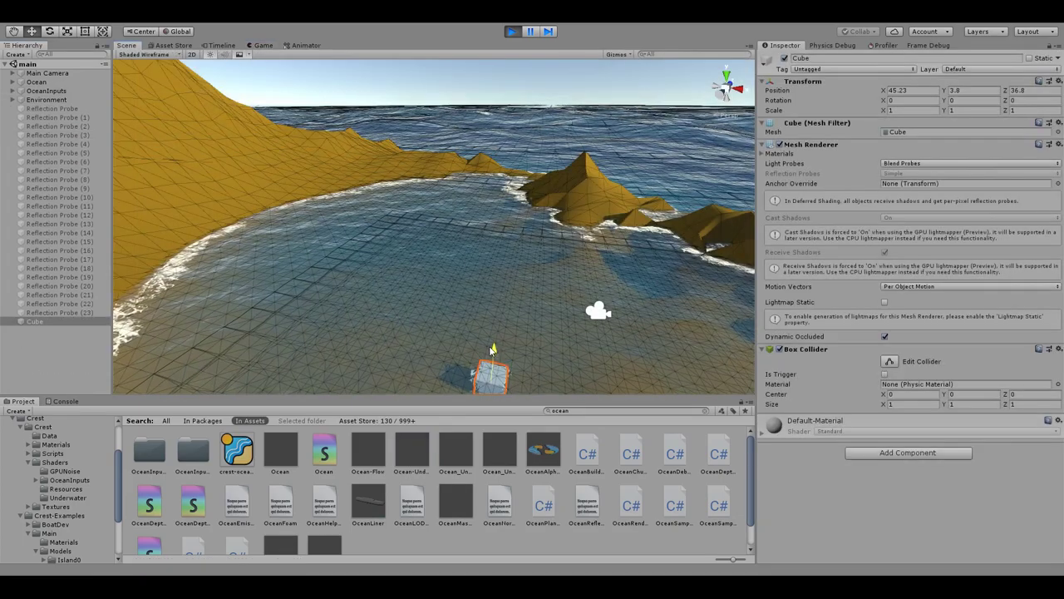
pyautogui.moveTo(491, 345); pyautogui.dragTo(498, 406, button='right')
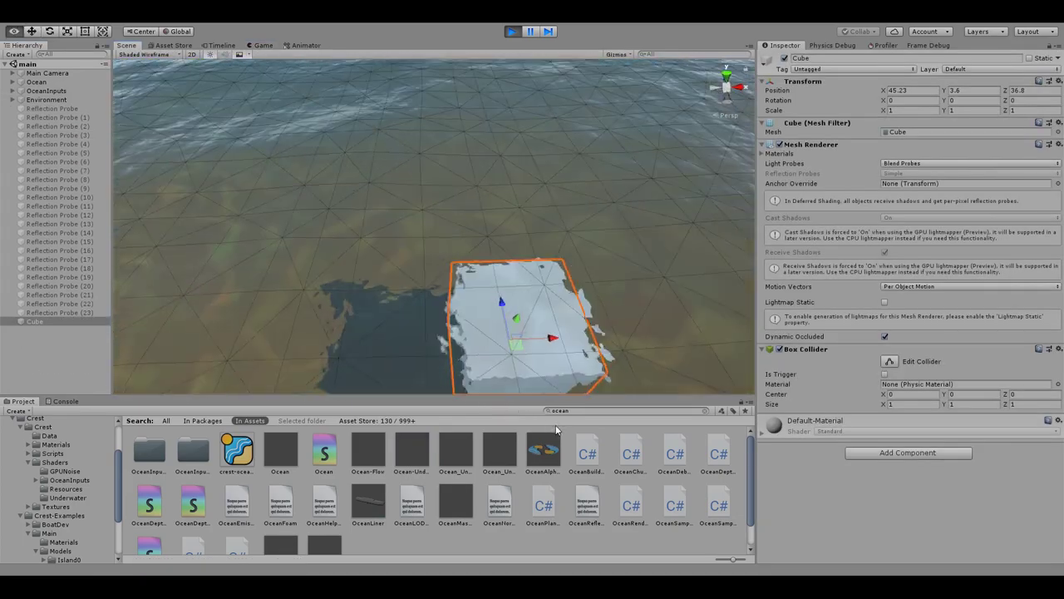
pyautogui.click(261, 46)
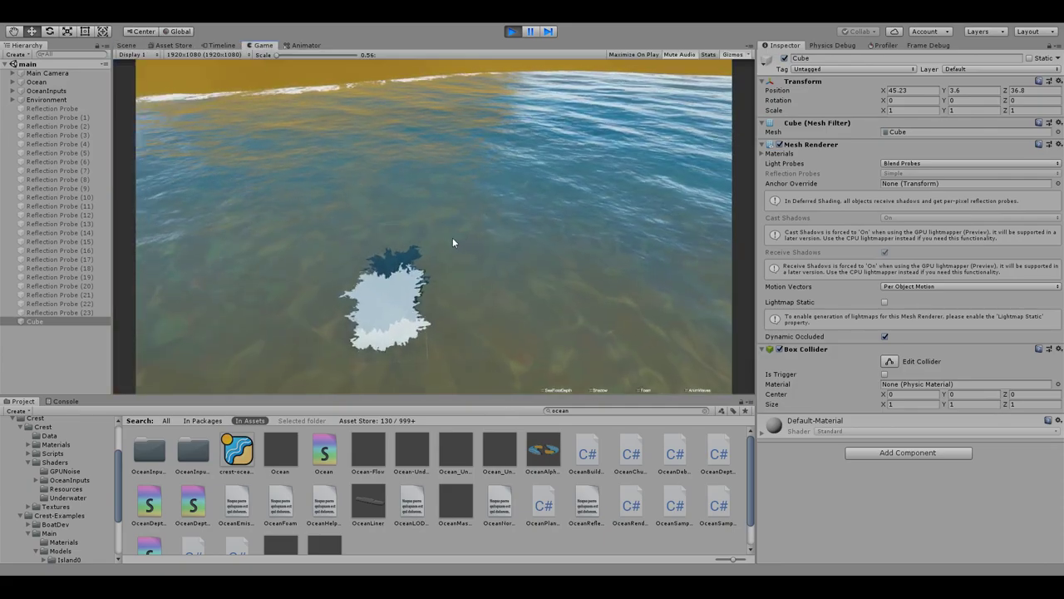
# Examine how the water meets the cube and the shoreline, and return the game camera to open water facing the sun.
pyautogui.press('s')
pyautogui.moveTo(463, 254); pyautogui.dragTo(615, 238)
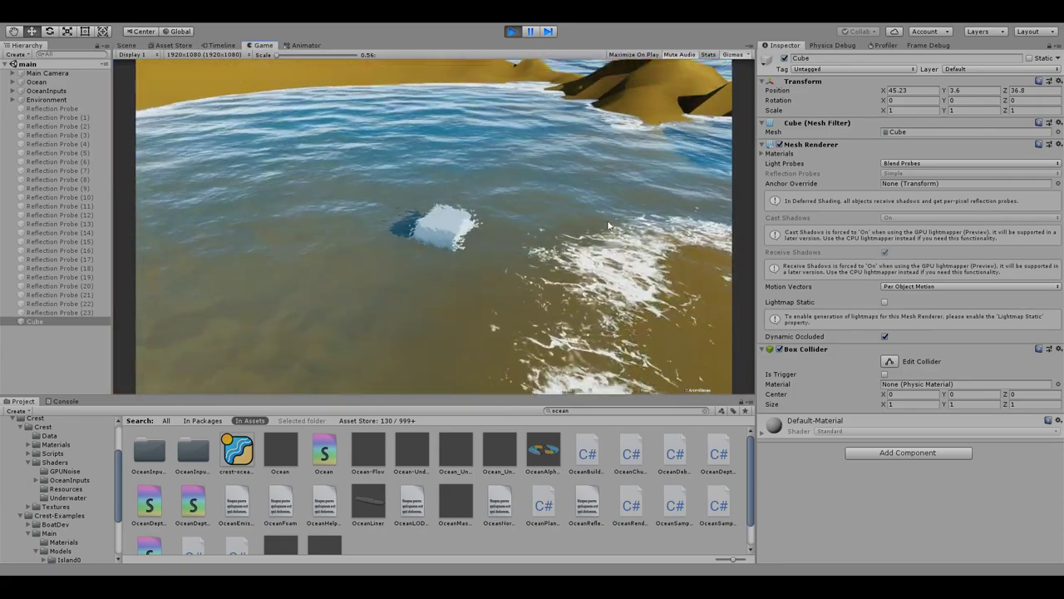
pyautogui.moveTo(494, 328); pyautogui.dragTo(542, 223)
pyautogui.press('w')
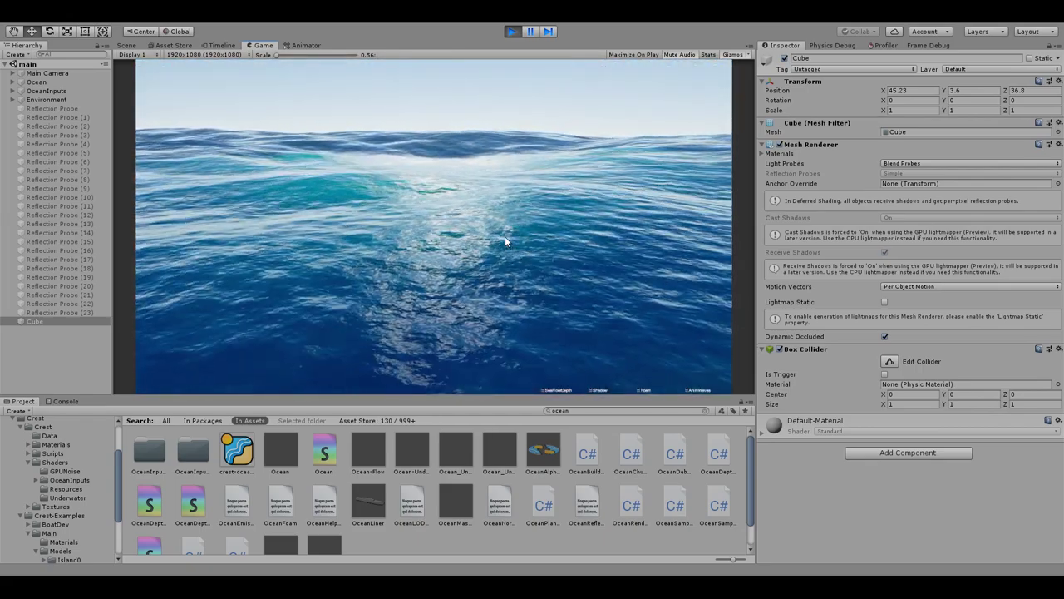
# Select an ocean tile in the scene, open its Ocean-Underwater material, and return to the game view.
pyautogui.click(126, 45)
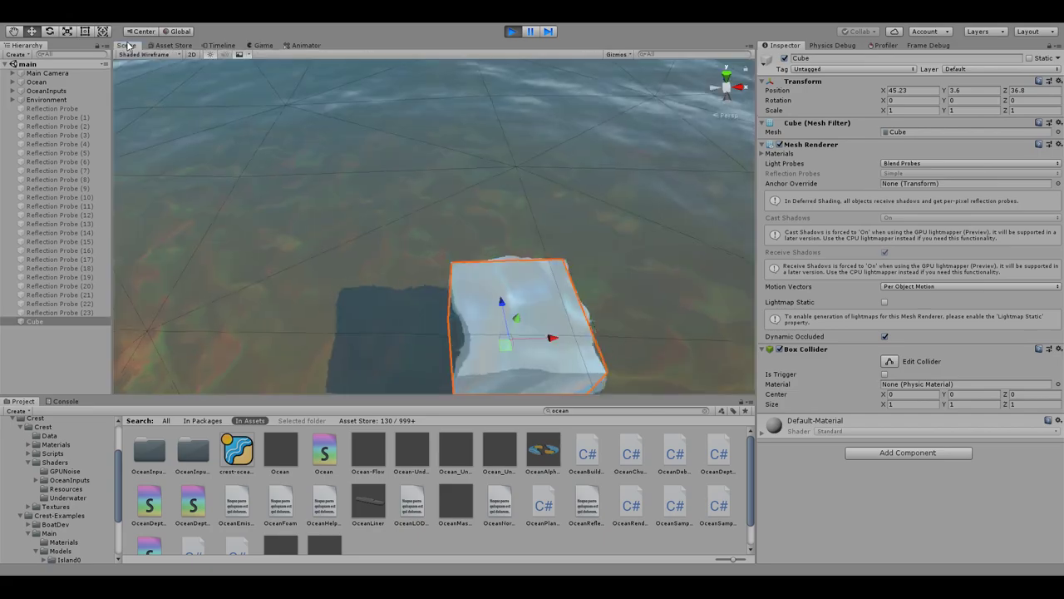
pyautogui.moveTo(516, 183); pyautogui.dragTo(514, 145, button='right')
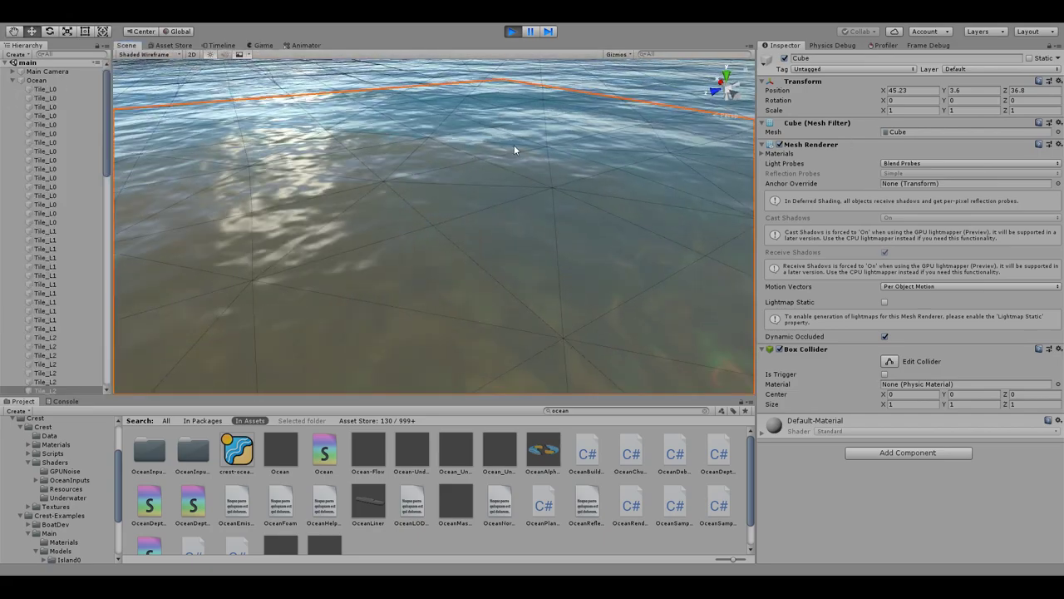
pyautogui.click(514, 145)
pyautogui.doubleClick(907, 181)
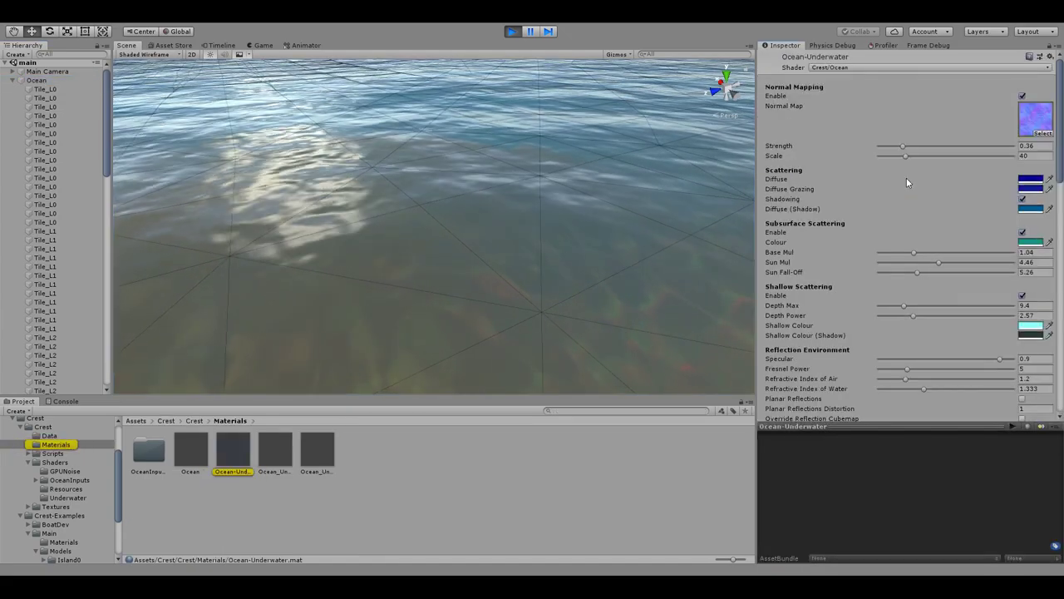
pyautogui.click(263, 45)
# Set the ocean material's directional light Boost to 147, Fall-Off to 1440 and Fall-Off At Far Distance to 820.
pyautogui.scroll(-10, 854, 289)
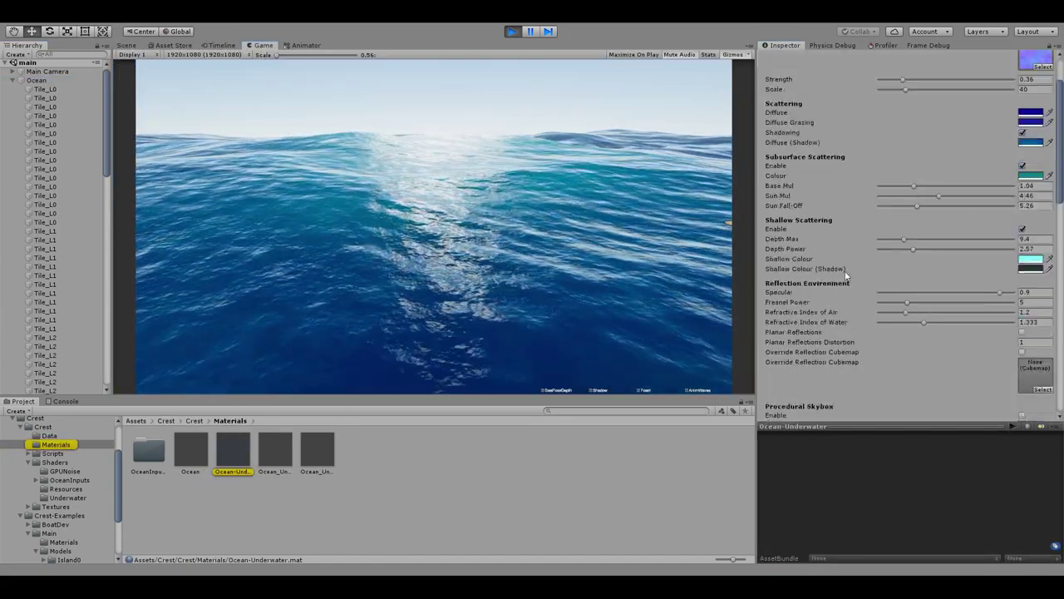
pyautogui.scroll(-2, 857, 287)
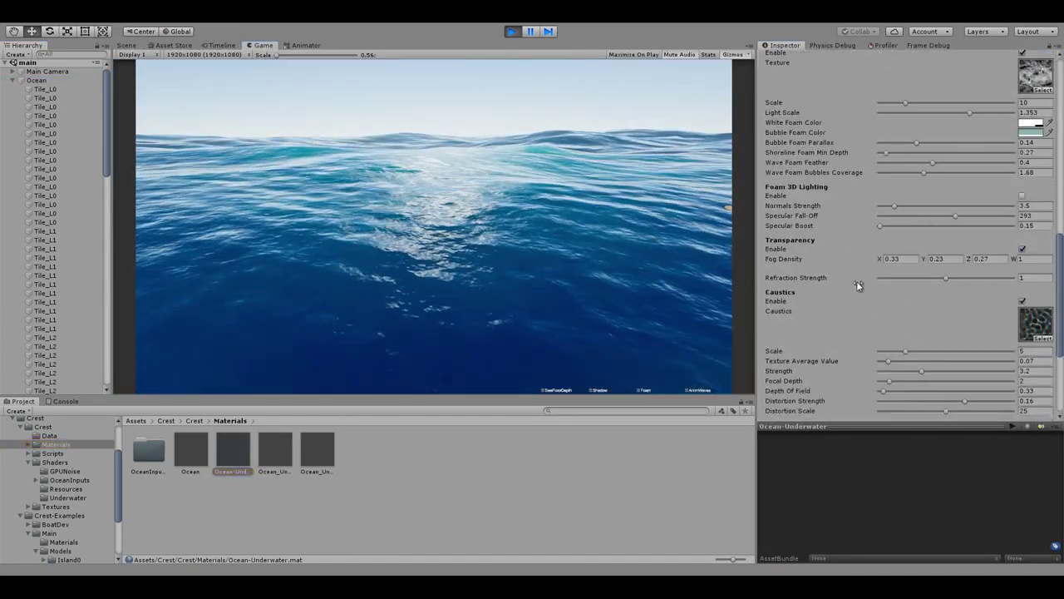
pyautogui.scroll(-4, 859, 285)
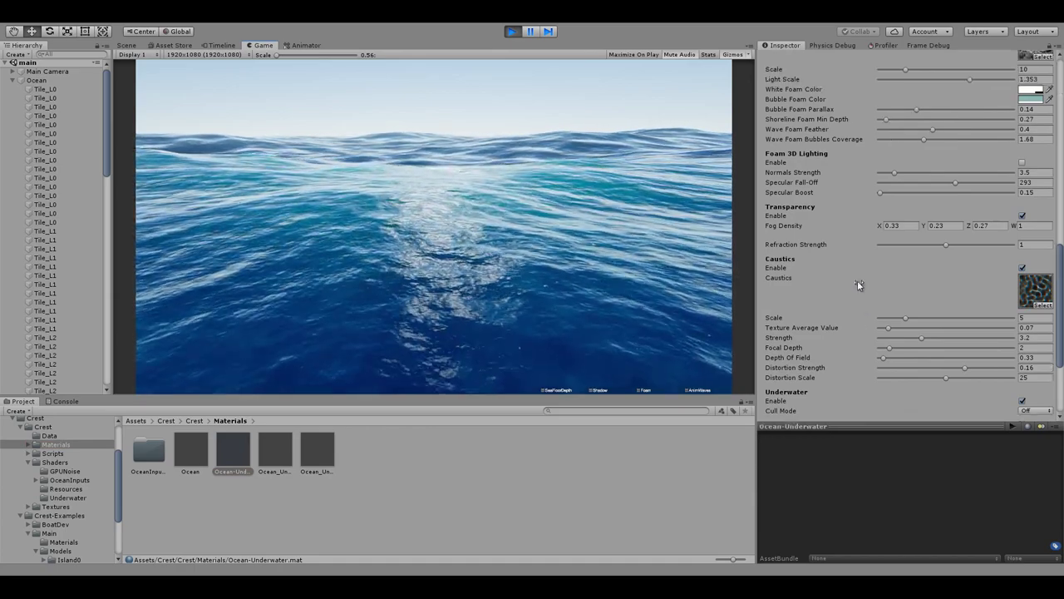
pyautogui.scroll(6, 858, 285)
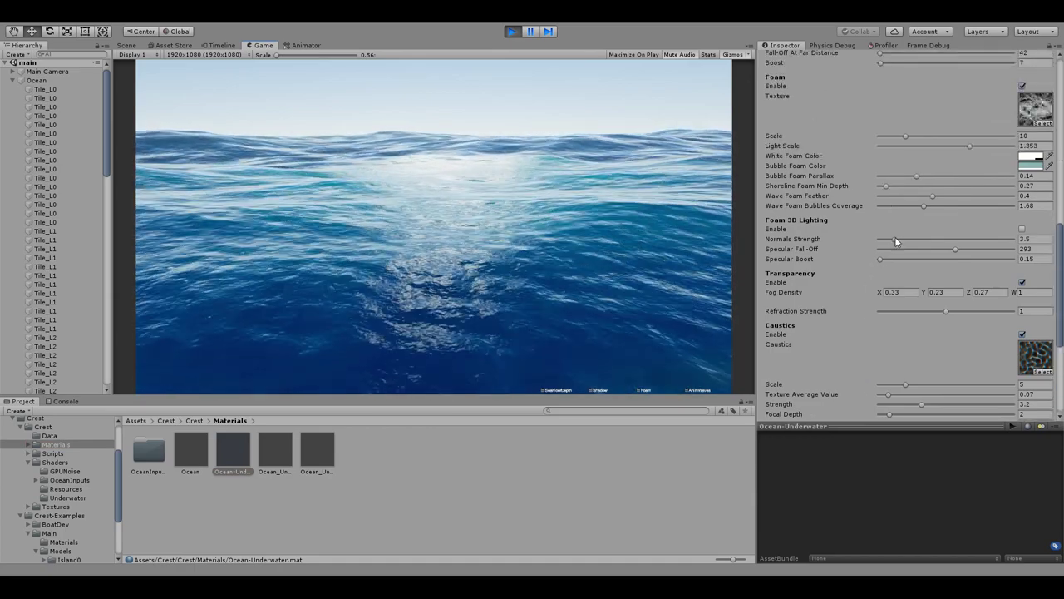
pyautogui.scroll(6, 899, 276)
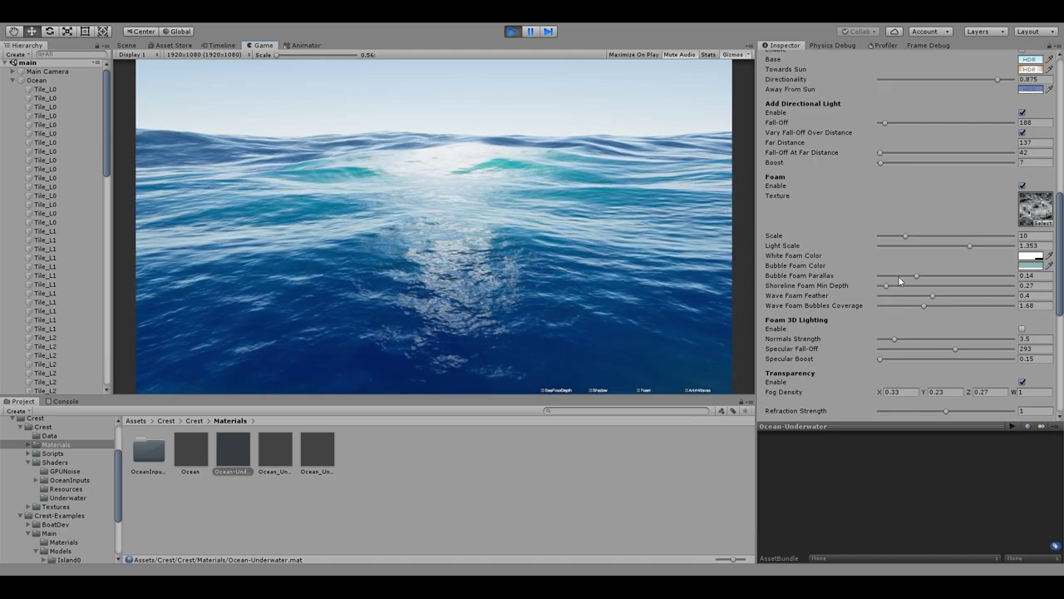
pyautogui.scroll(4, 898, 281)
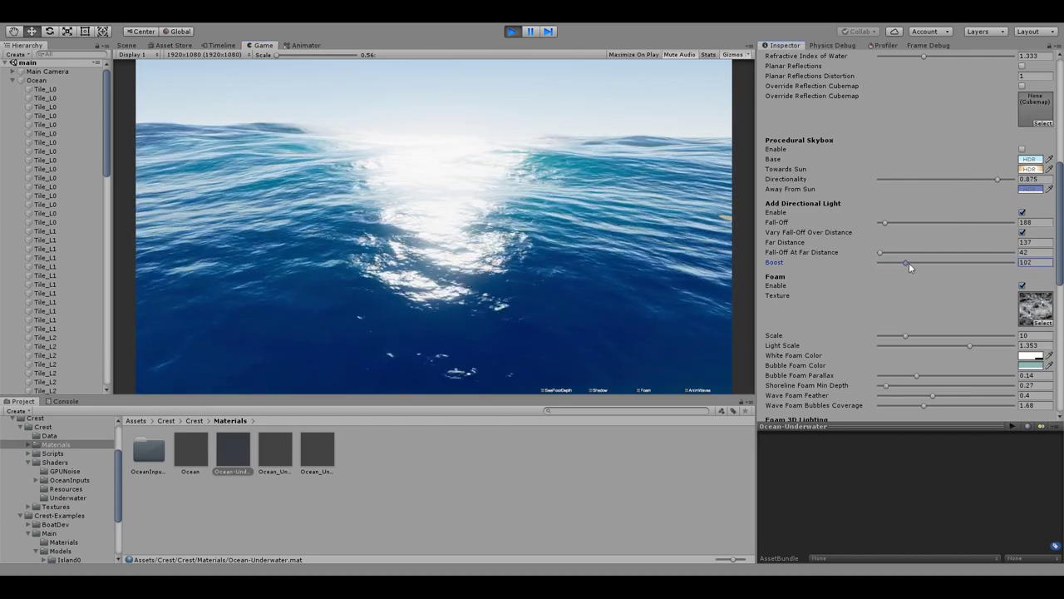
pyautogui.moveTo(921, 267); pyautogui.dragTo(923, 263)
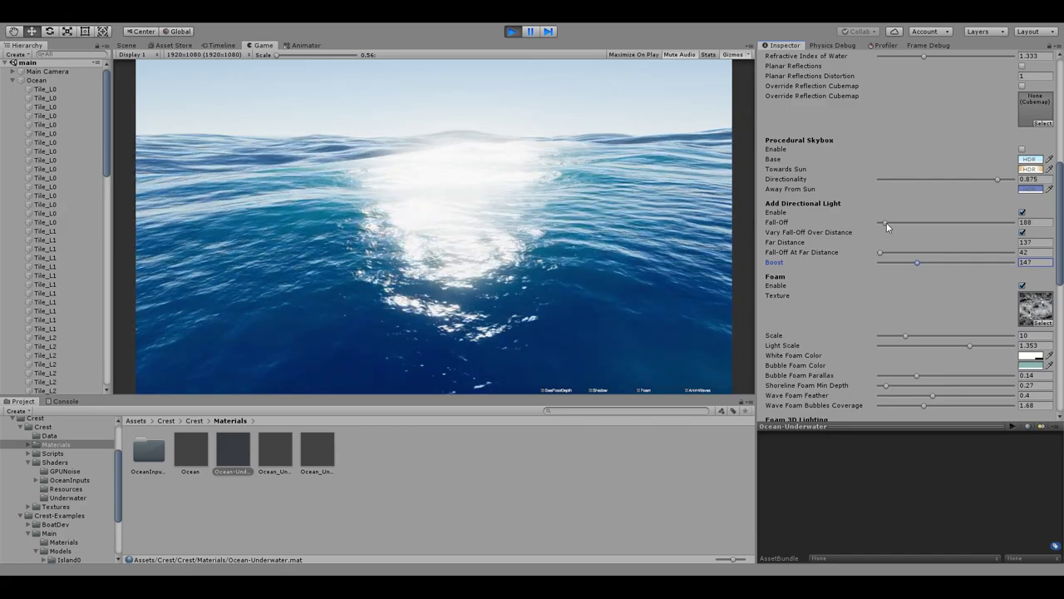
pyautogui.moveTo(886, 222); pyautogui.dragTo(927, 223)
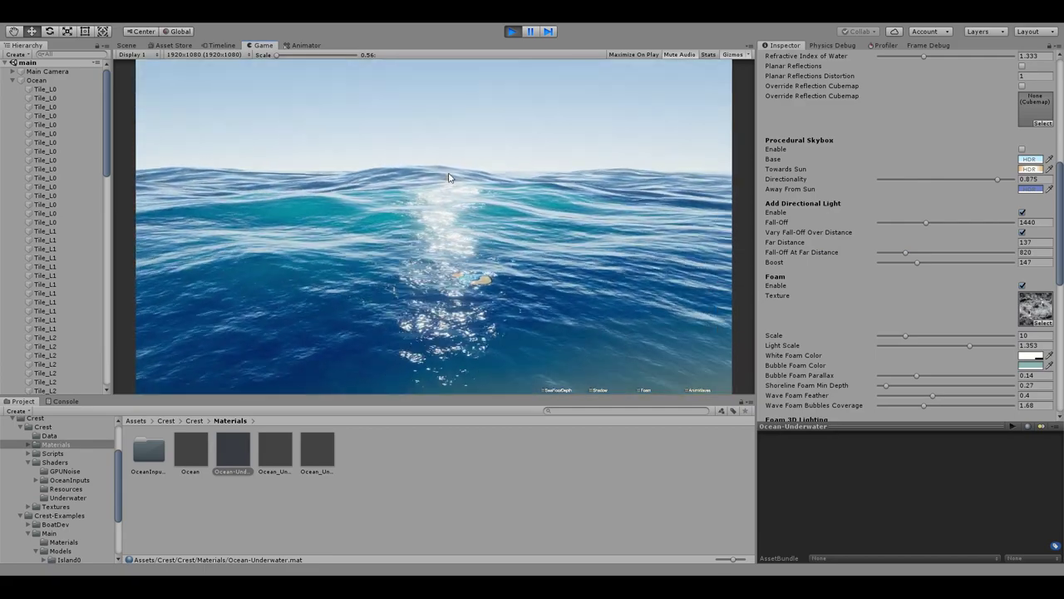
# Examine the sun's reflection on the waves from different heights and viewing angles in the game view.
pyautogui.moveTo(415, 167)
pyautogui.mouseDown()
pyautogui.moveTo(436, 118)
pyautogui.moveTo(447, 221)
pyautogui.moveTo(452, 172)
pyautogui.moveTo(678, 218)
pyautogui.moveTo(696, 214)
pyautogui.moveTo(567, 208)
pyautogui.moveTo(879, 224)
pyautogui.moveTo(880, 194)
pyautogui.moveTo(972, 188)
pyautogui.moveTo(898, 196)
pyautogui.moveTo(309, 150)
pyautogui.moveTo(193, 116)
pyautogui.moveTo(2, 108)
pyautogui.moveTo(530, 177)
pyautogui.moveTo(506, 188)
pyautogui.moveTo(1028, 241)
pyautogui.moveTo(879, 244)
pyautogui.moveTo(879, 213)
pyautogui.moveTo(629, 213)
pyautogui.moveTo(786, 206)
pyautogui.moveTo(649, 221)
pyautogui.moveTo(847, 214)
pyautogui.moveTo(419, 161)
pyautogui.moveTo(452, 136)
pyautogui.moveTo(429, 167)
pyautogui.mouseUp()
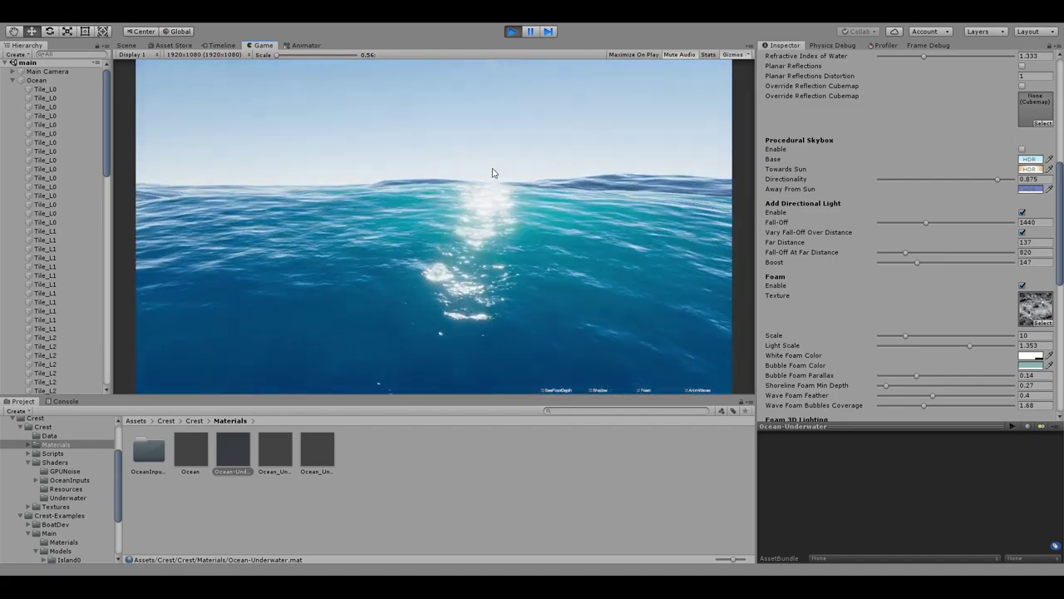
pyautogui.moveTo(496, 162); pyautogui.dragTo(506, 129)
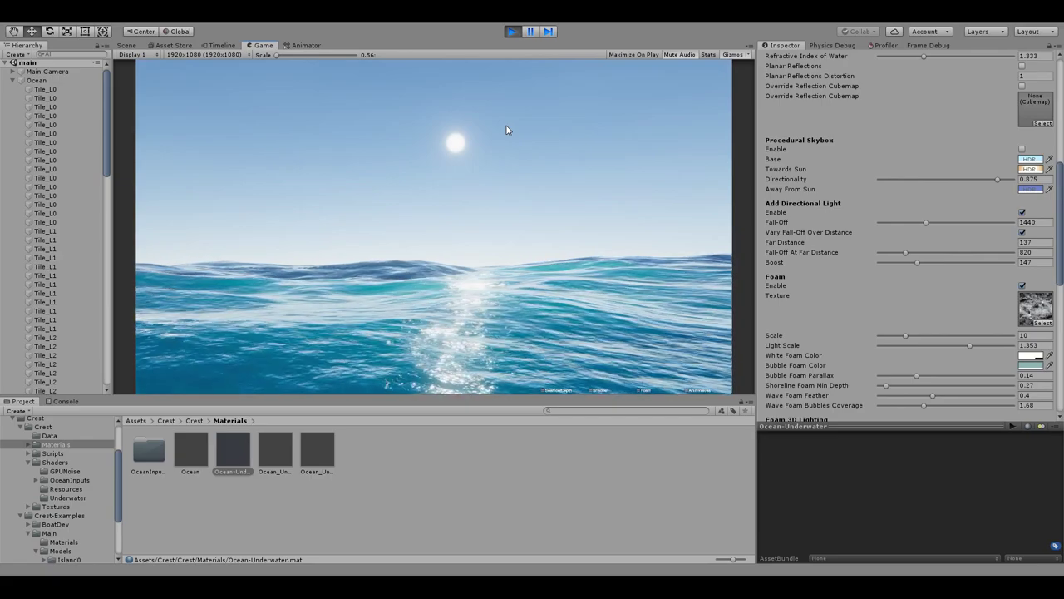
pyautogui.moveTo(507, 130); pyautogui.dragTo(510, 200)
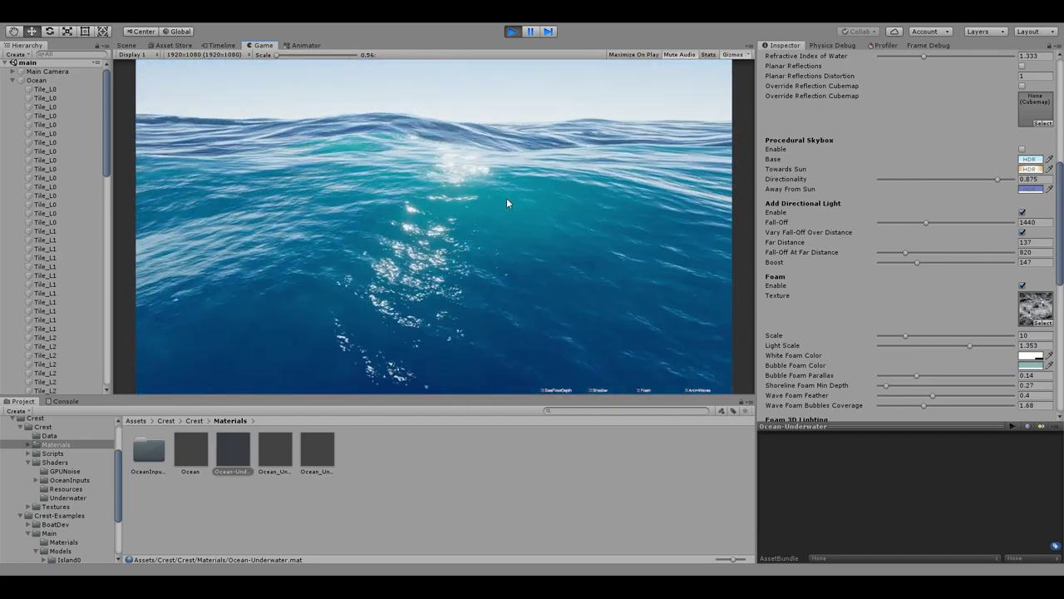
pyautogui.moveTo(508, 197); pyautogui.dragTo(566, 164)
pyautogui.press('w')
pyautogui.press('w')
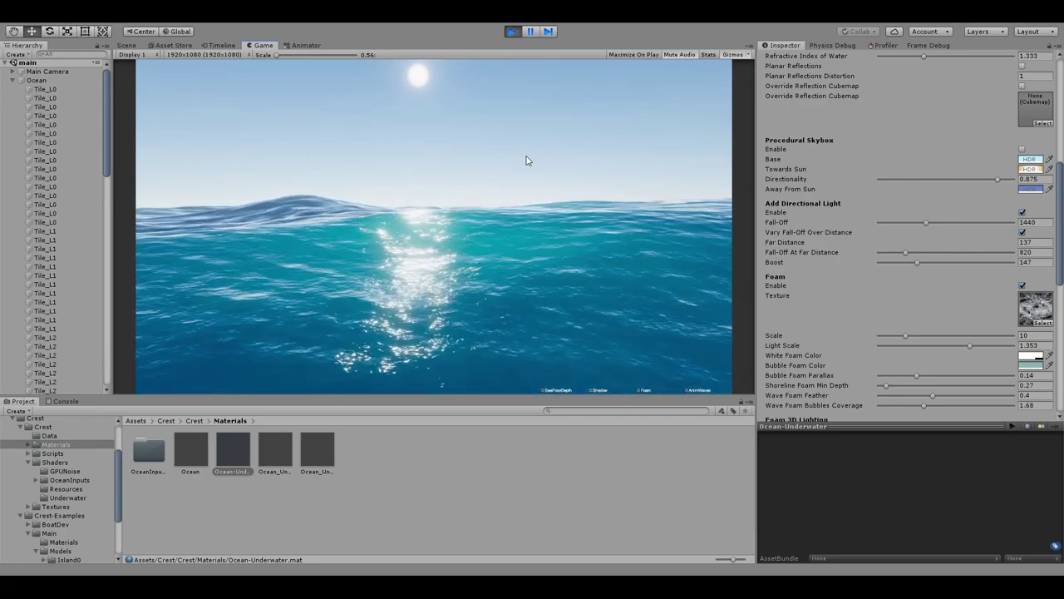
pyautogui.moveTo(526, 157); pyautogui.dragTo(245, 121)
pyautogui.press('w')
pyautogui.press('s')
pyautogui.press('w')
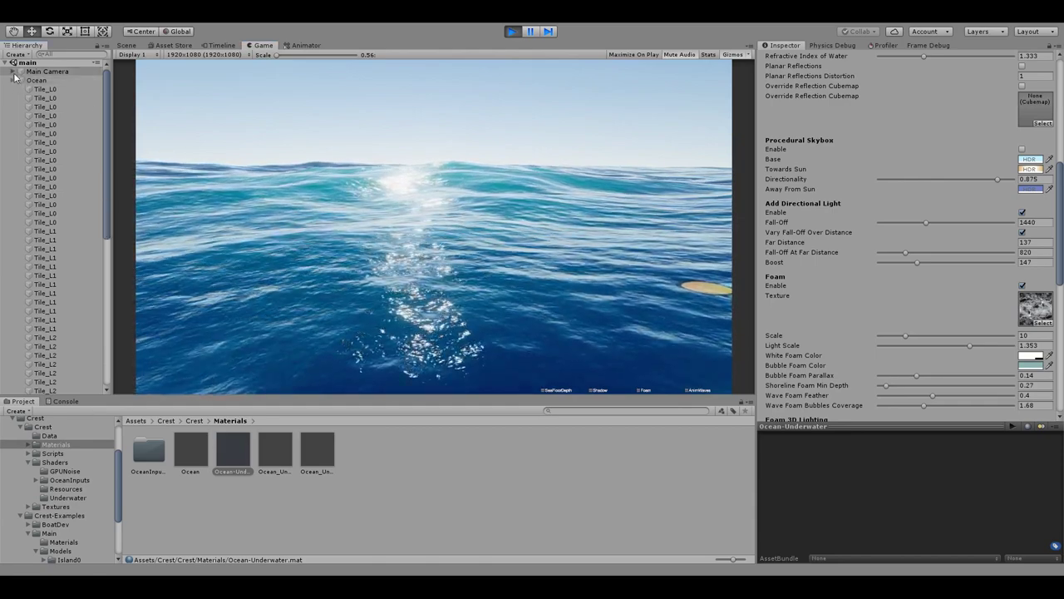
# Collapse the ocean's tile list, expand the Environment object, and select its directional light.
pyautogui.click(12, 81)
pyautogui.click(12, 73)
pyautogui.click(46, 102)
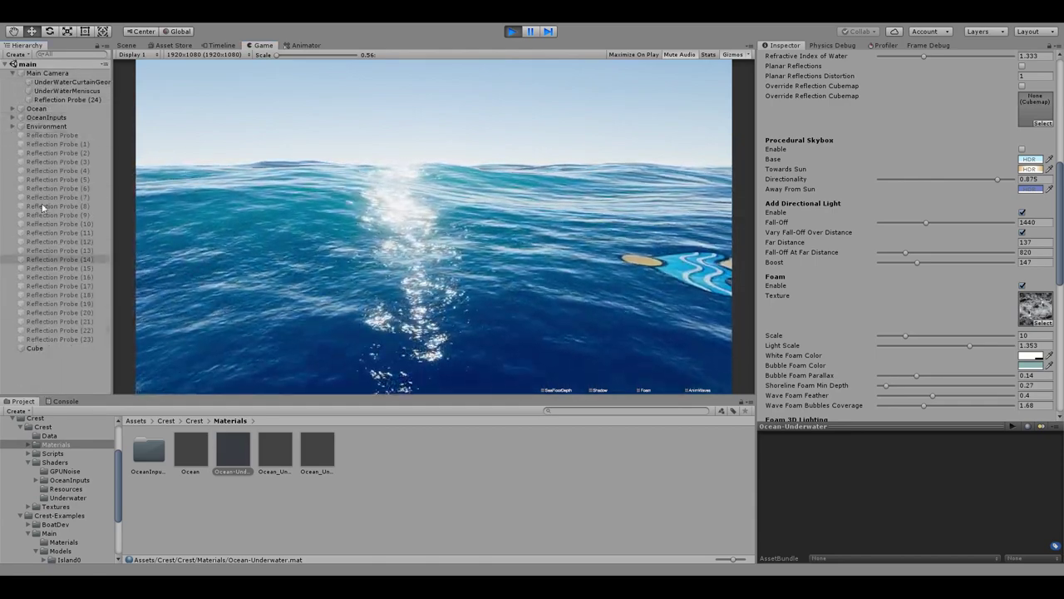
pyautogui.click(10, 119)
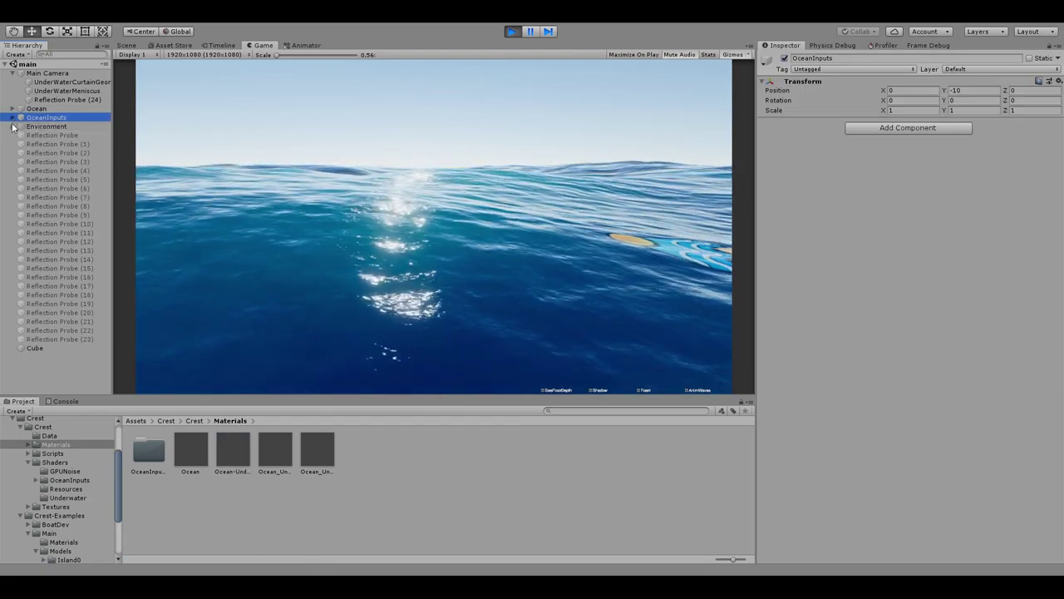
pyautogui.click(13, 127)
pyautogui.click(58, 134)
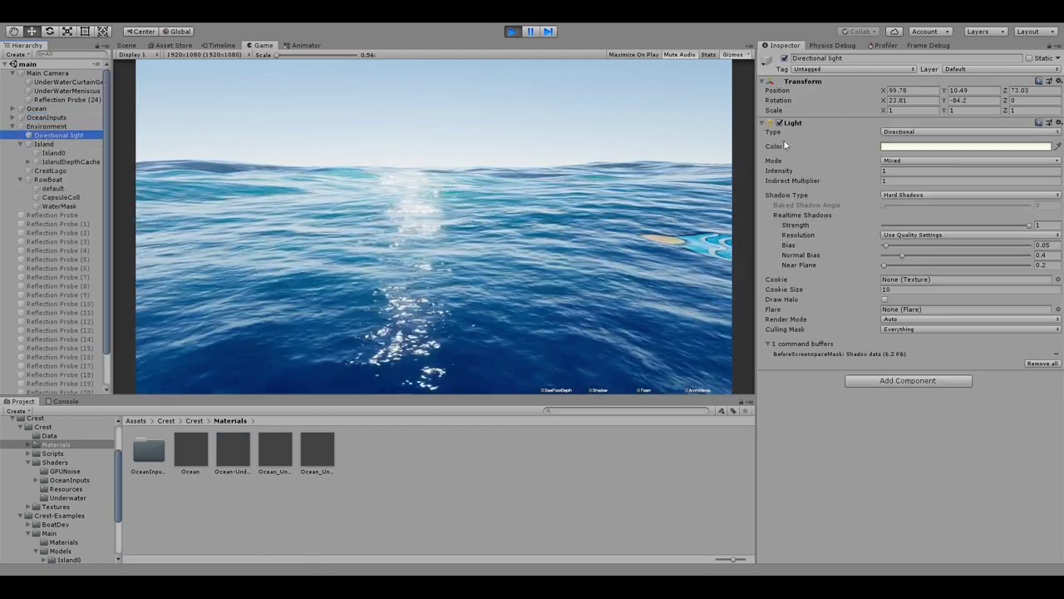
# Change the directional light's colour to orange-yellow and check the sun and its reflection in the game view.
pyautogui.click(966, 147)
pyautogui.moveTo(261, 321)
pyautogui.mouseDown()
pyautogui.moveTo(232, 322)
pyautogui.moveTo(256, 323)
pyautogui.mouseUp()
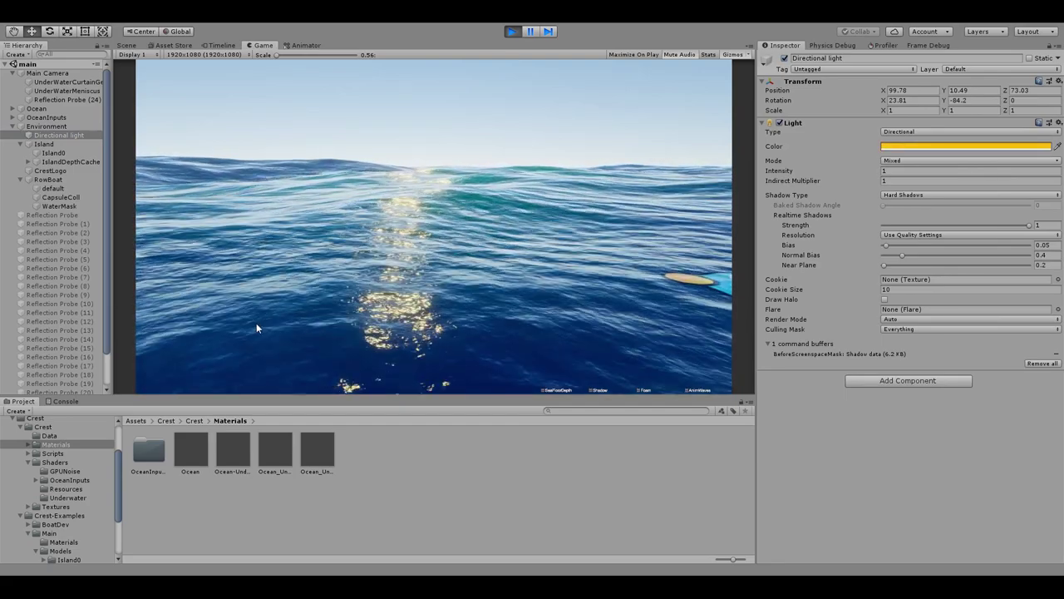
pyautogui.moveTo(542, 209); pyautogui.dragTo(542, 167)
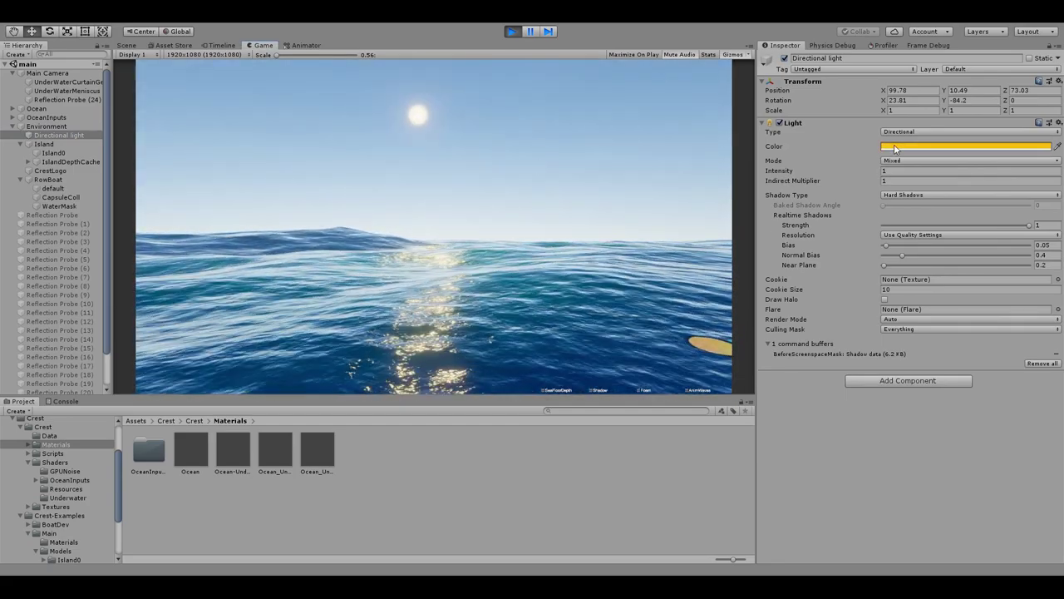
# Try a different intensity for the directional light, and undo both the intensity and colour changes.
pyautogui.moveTo(804, 171)
pyautogui.mouseDown()
pyautogui.moveTo(843, 174)
pyautogui.moveTo(810, 180)
pyautogui.mouseUp()
pyautogui.hotkey('ctrl', 'z')
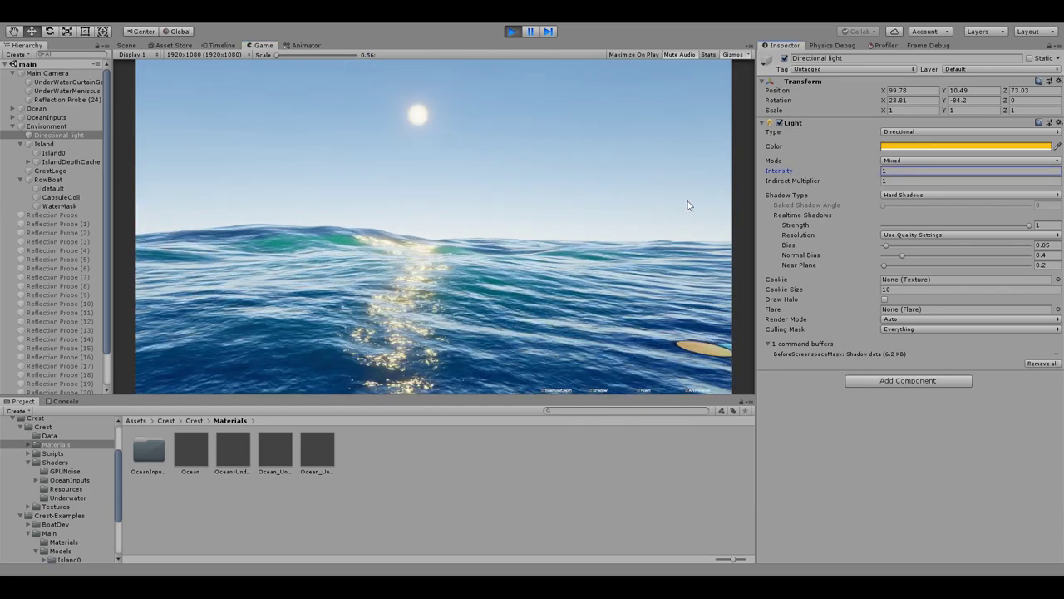
pyautogui.moveTo(504, 203); pyautogui.dragTo(445, 230)
pyautogui.hotkey('ctrl', 'z')
pyautogui.press('w')
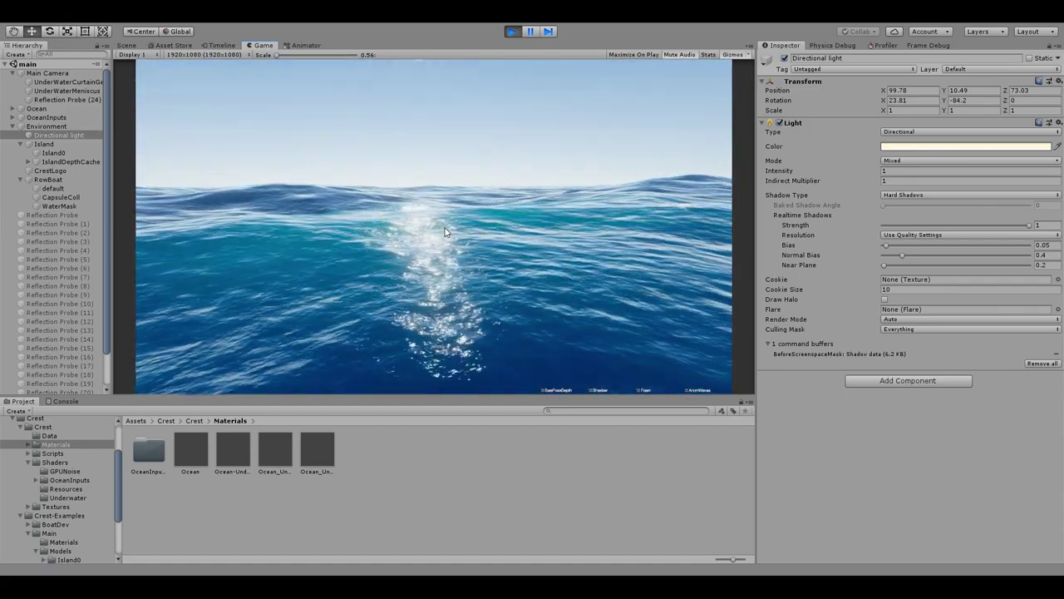